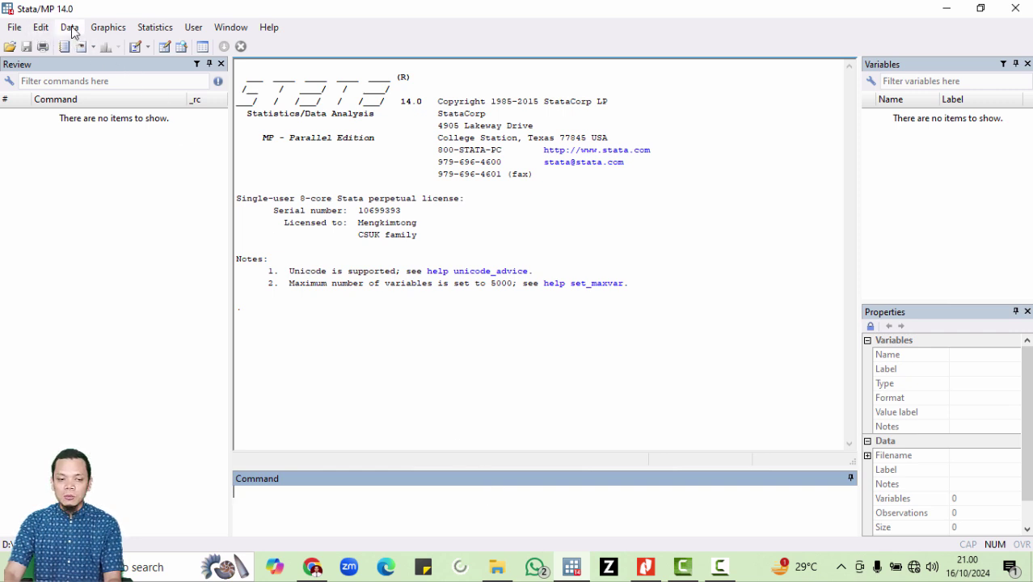
pyautogui.click(110, 33)
pyautogui.moveTo(145, 37)
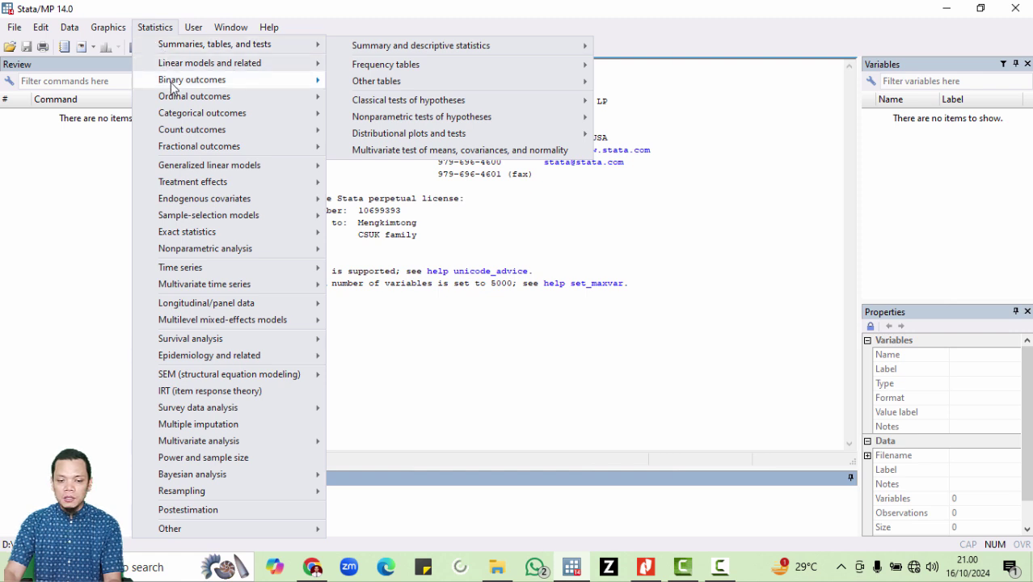
pyautogui.moveTo(181, 97)
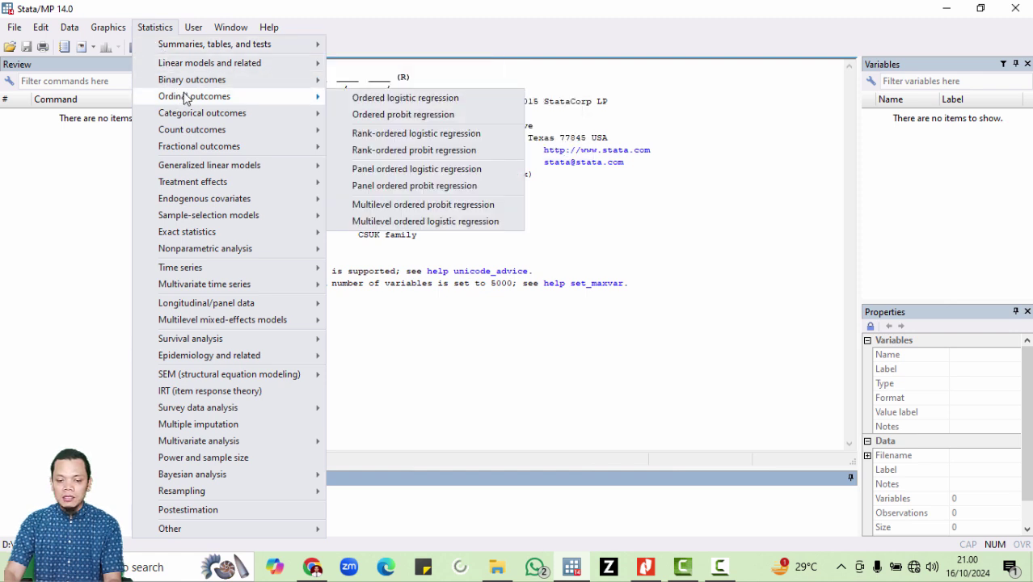
pyautogui.click(366, 509)
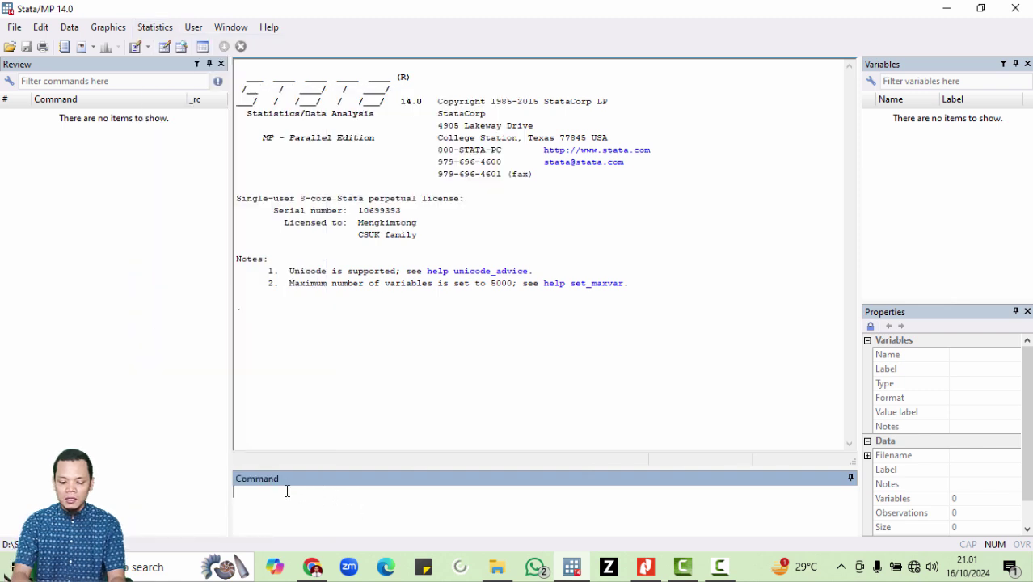
pyautogui.write('summariz')
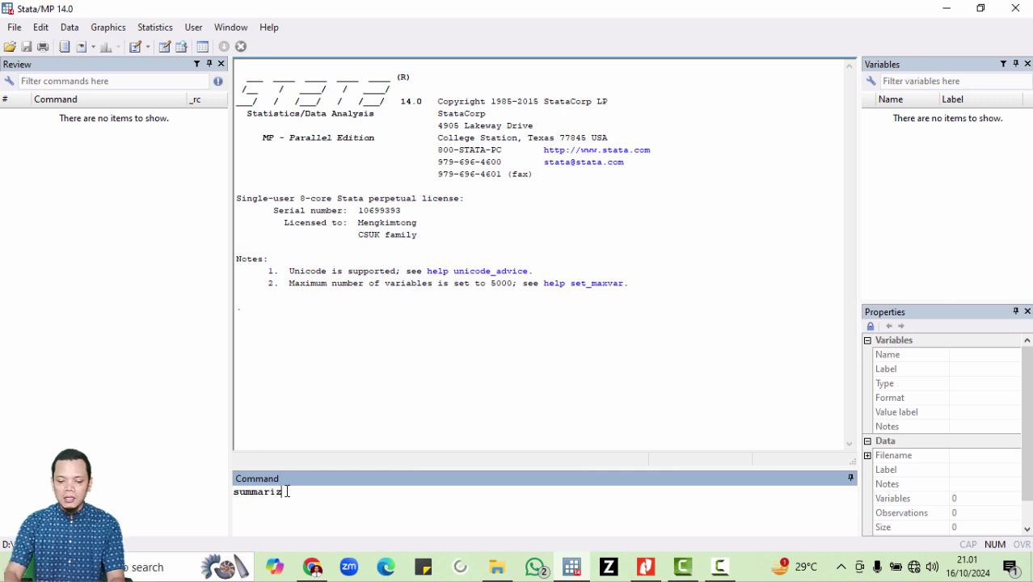
pyautogui.press('BackSpace')
pyautogui.press('BackSpace')
pyautogui.press('BackSpace')
pyautogui.press('BackSpace')
pyautogui.press('BackSpace')
pyautogui.press('BackSpace')
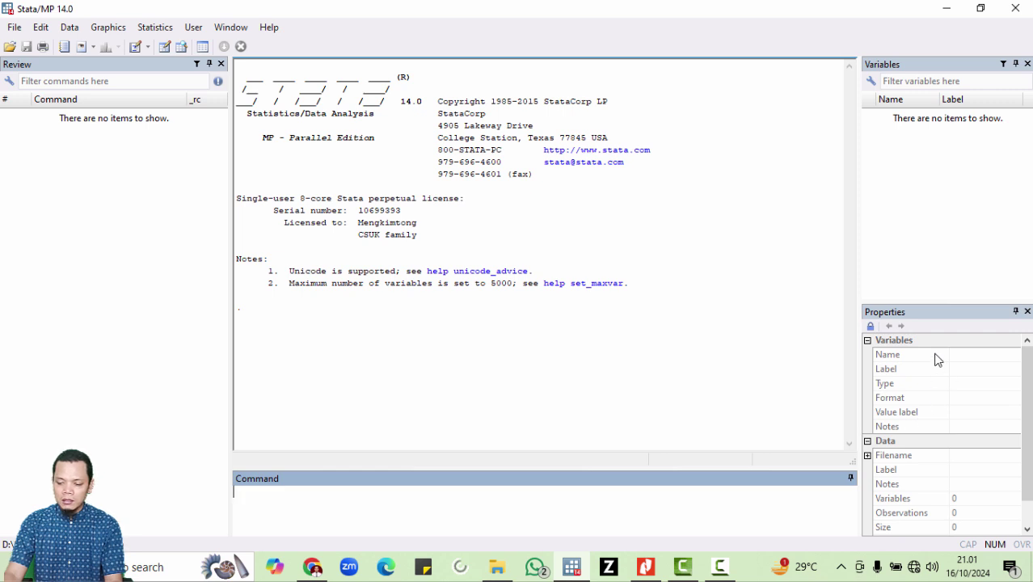
pyautogui.scroll(-1, 933, 396)
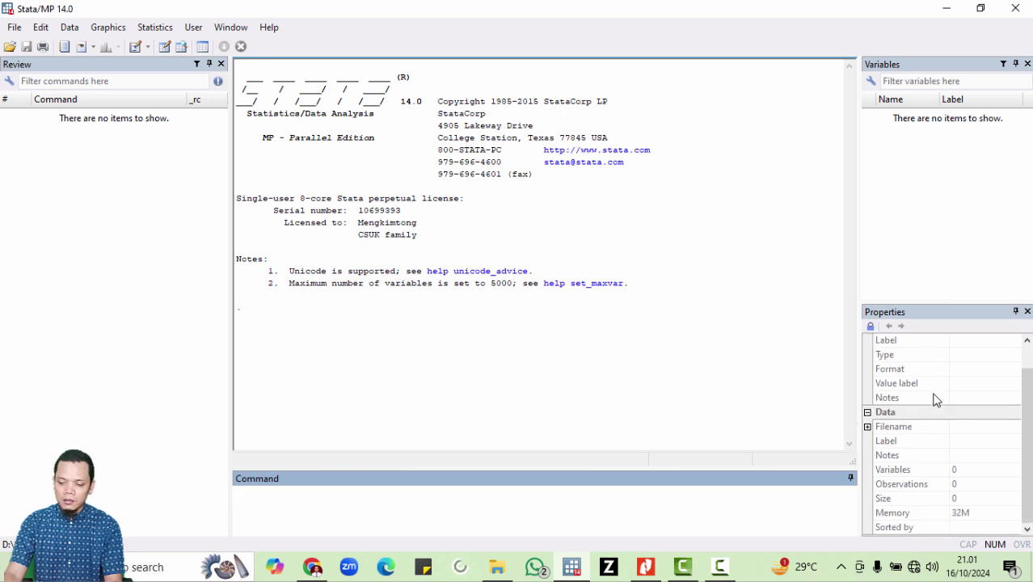
pyautogui.scroll(1, 935, 399)
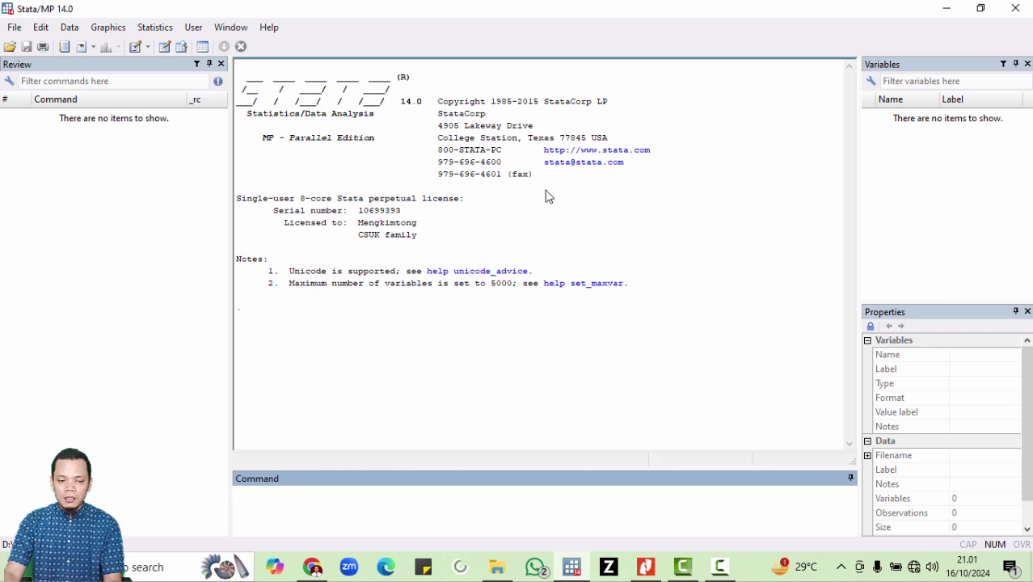
pyautogui.click(16, 29)
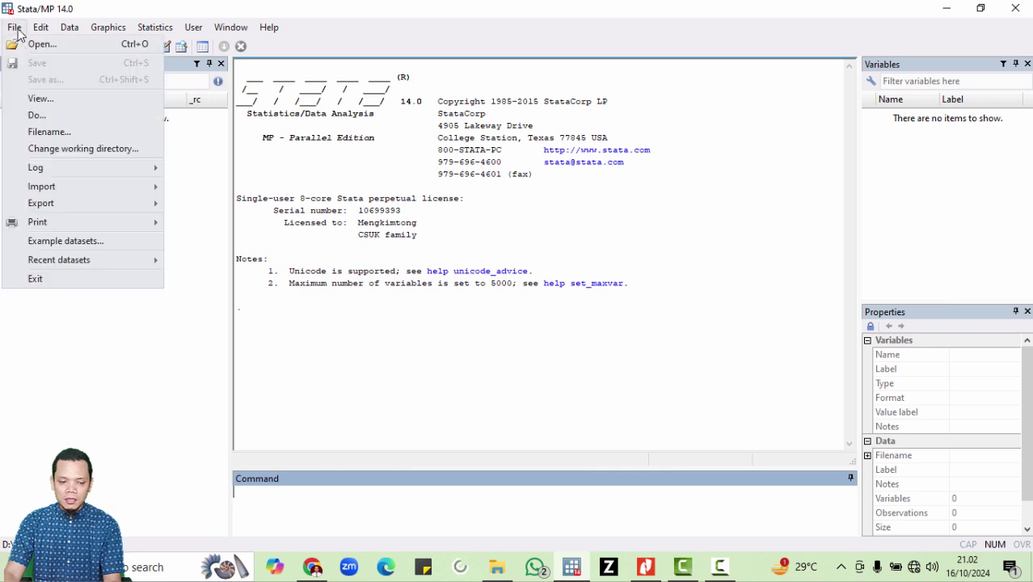
pyautogui.moveTo(29, 185)
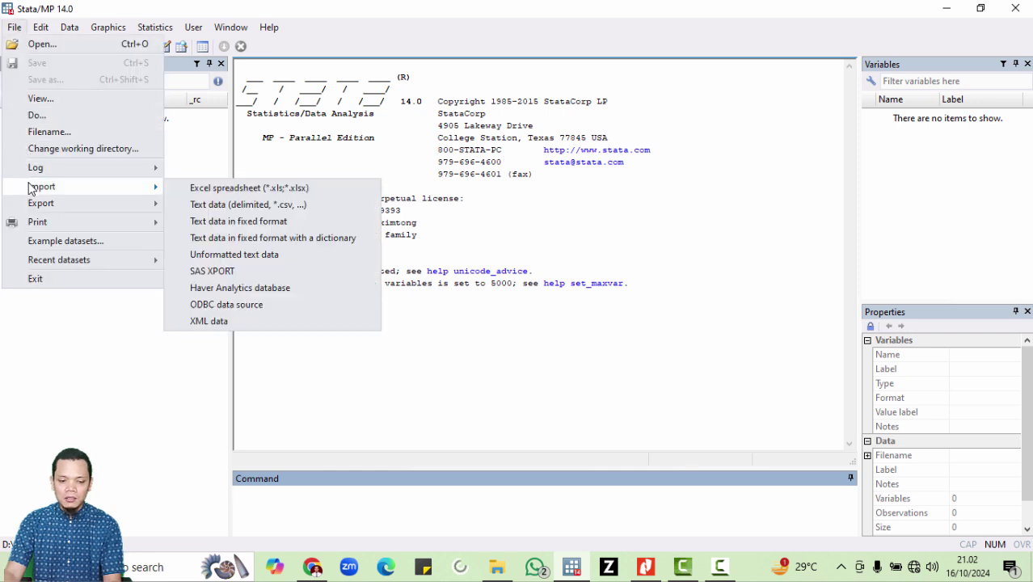
pyautogui.click(194, 189)
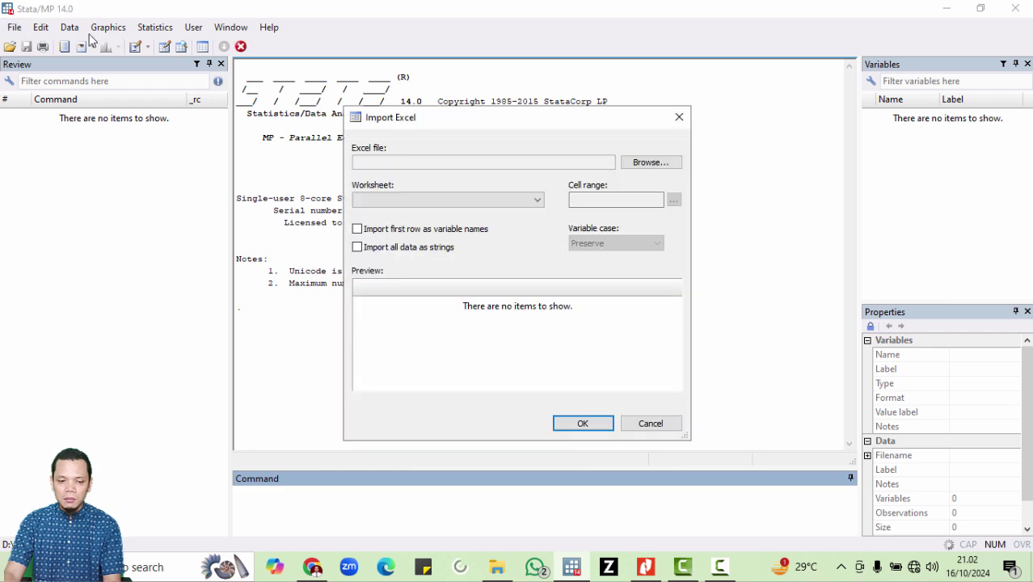
pyautogui.press('Escape')
# Step: Start an Excel spreadsheet import and choose Data Stata 1.xlsx from the Downloads folder as the source file
pyautogui.click(17, 30)
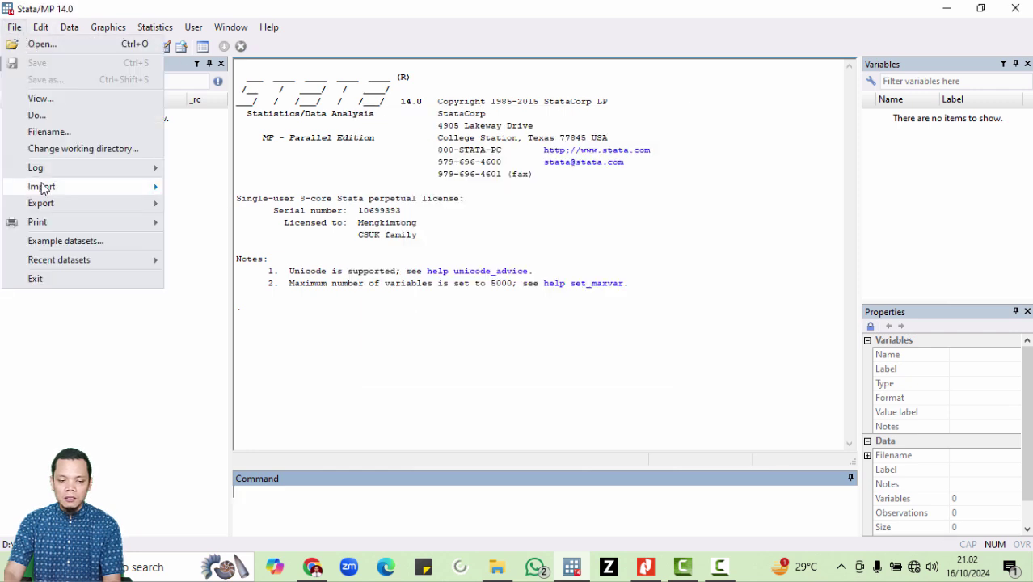
pyautogui.click(212, 189)
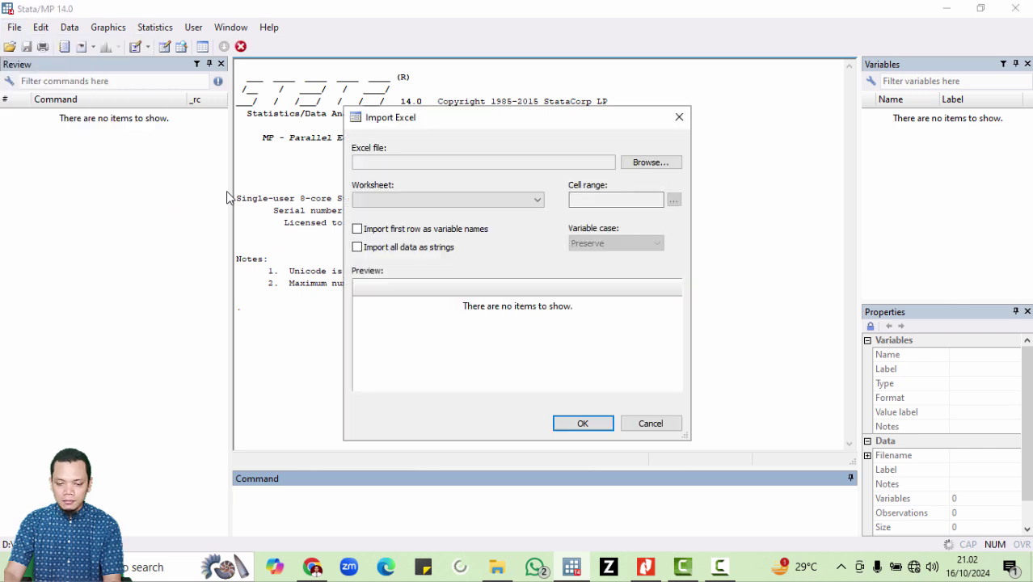
pyautogui.click(644, 166)
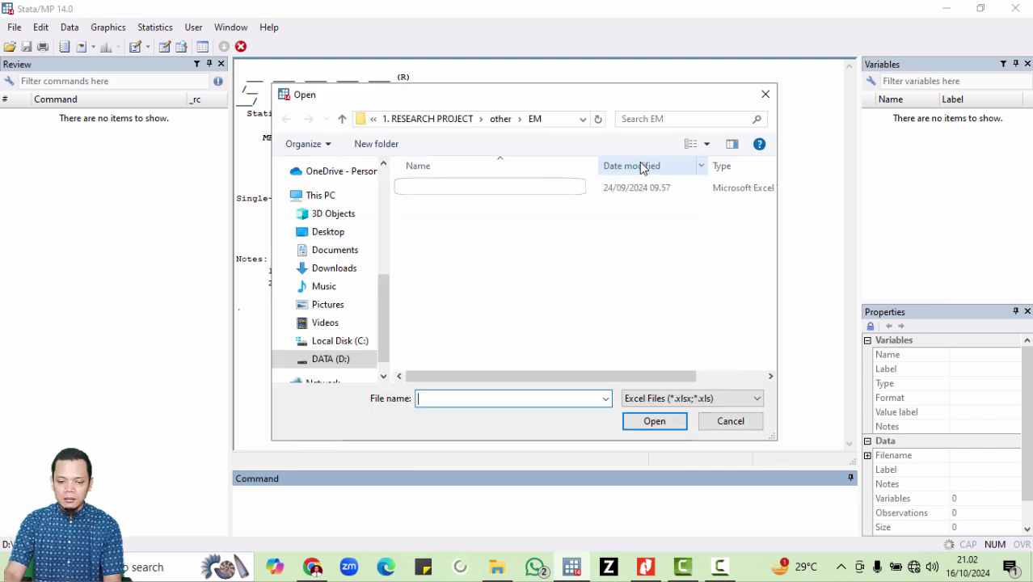
pyautogui.click(343, 270)
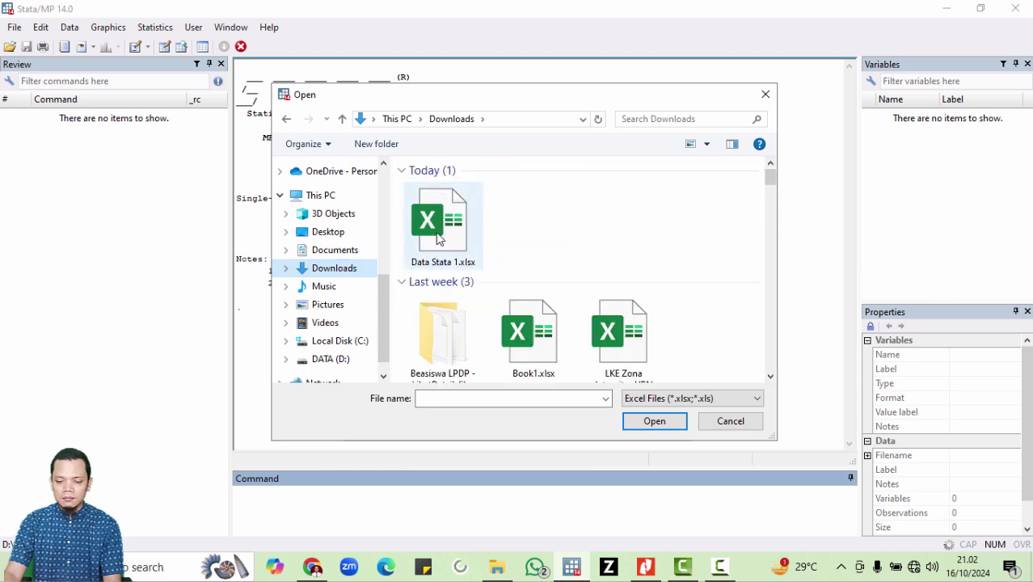
pyautogui.click(443, 228)
pyautogui.click(662, 423)
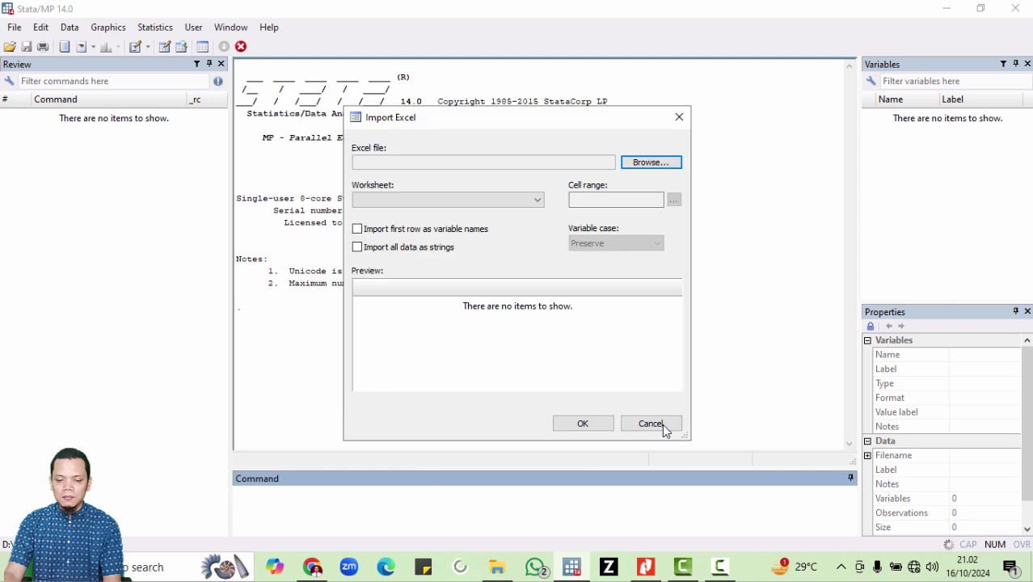
# Step: Import Sheet1 with cell range A1:H80, using the first row as variable names
pyautogui.click(477, 200)
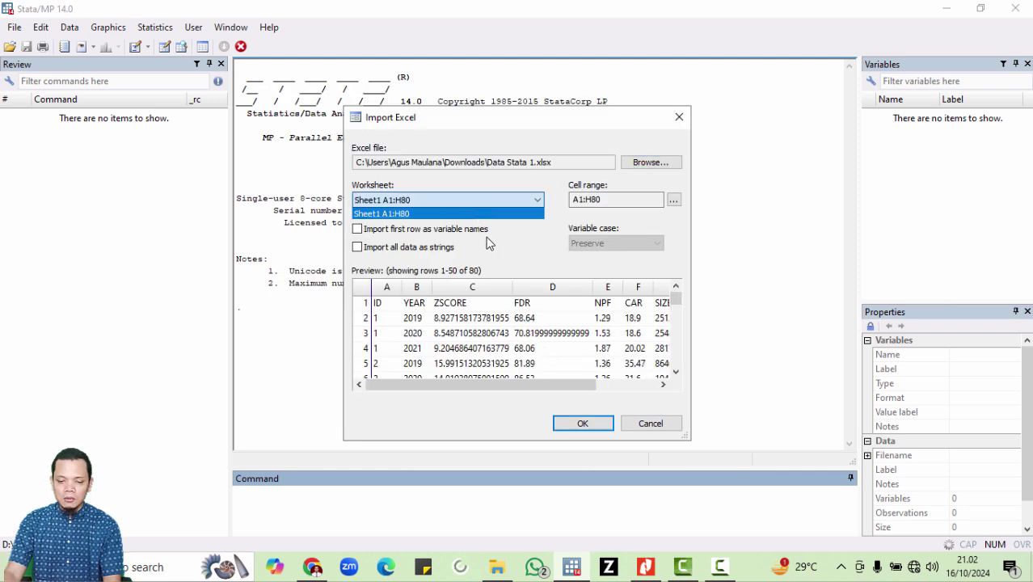
pyautogui.click(526, 241)
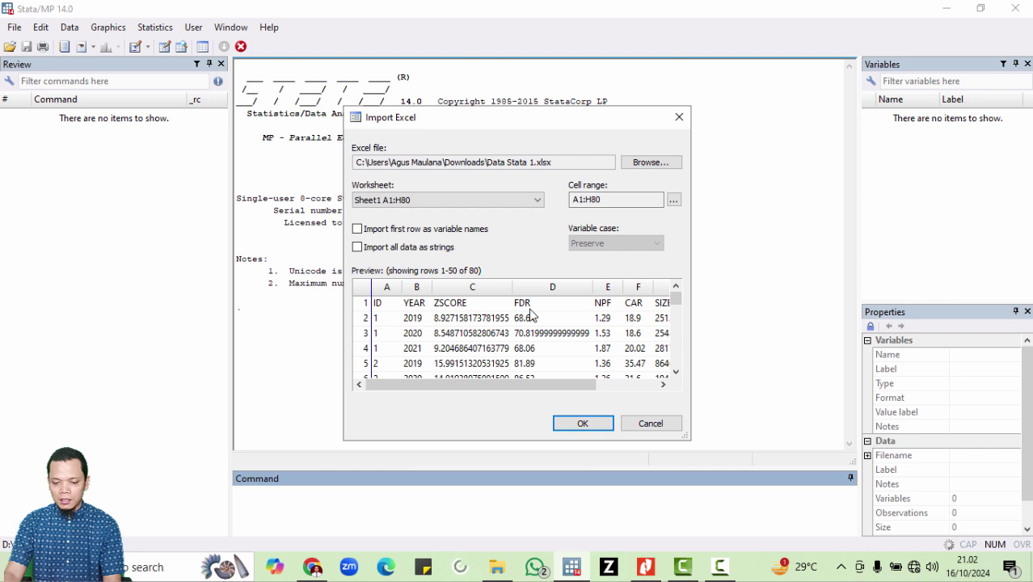
pyautogui.click(357, 229)
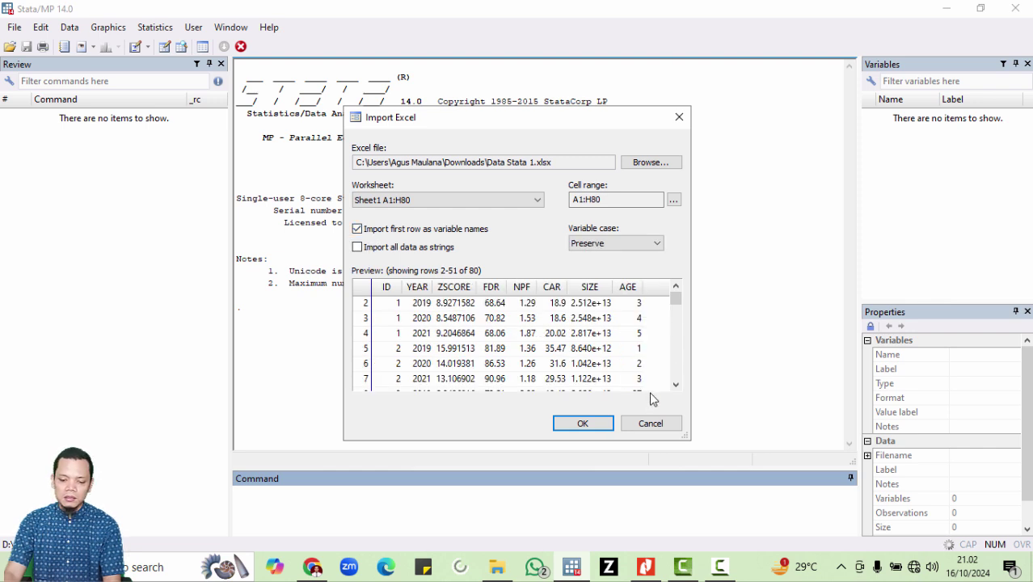
pyautogui.click(598, 423)
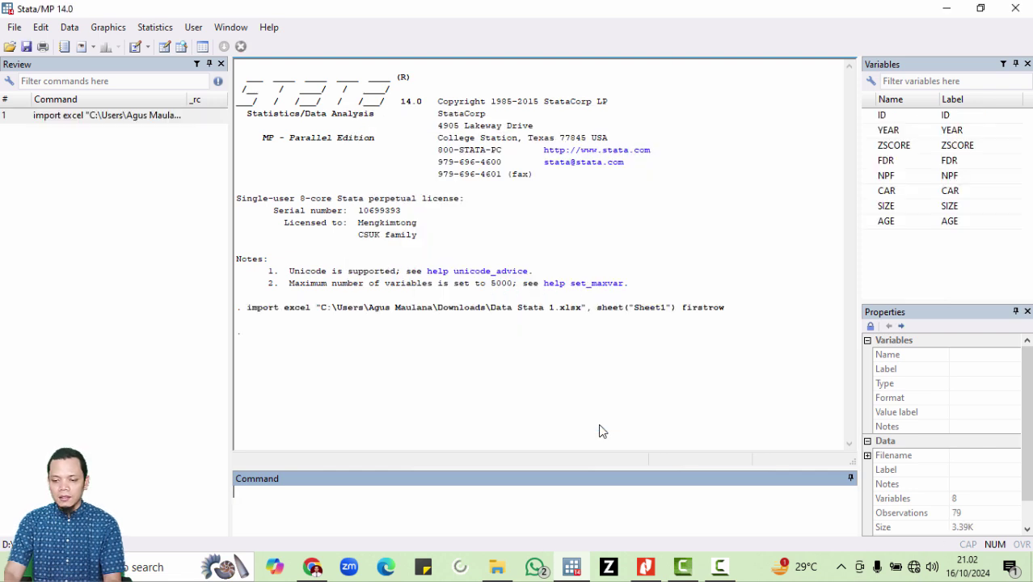
pyautogui.click(869, 144)
pyautogui.click(868, 132)
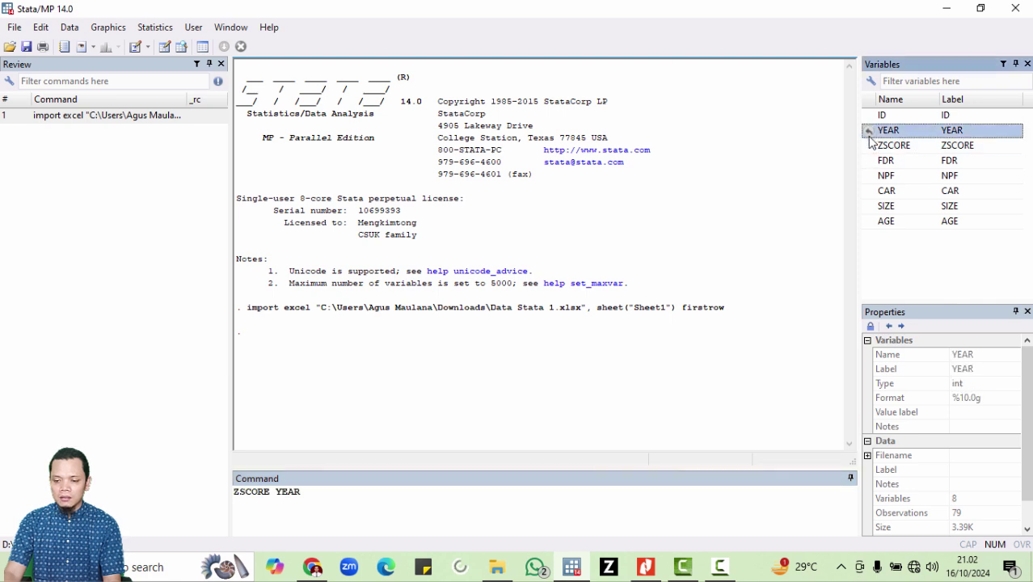
pyautogui.scroll(-1, 983, 466)
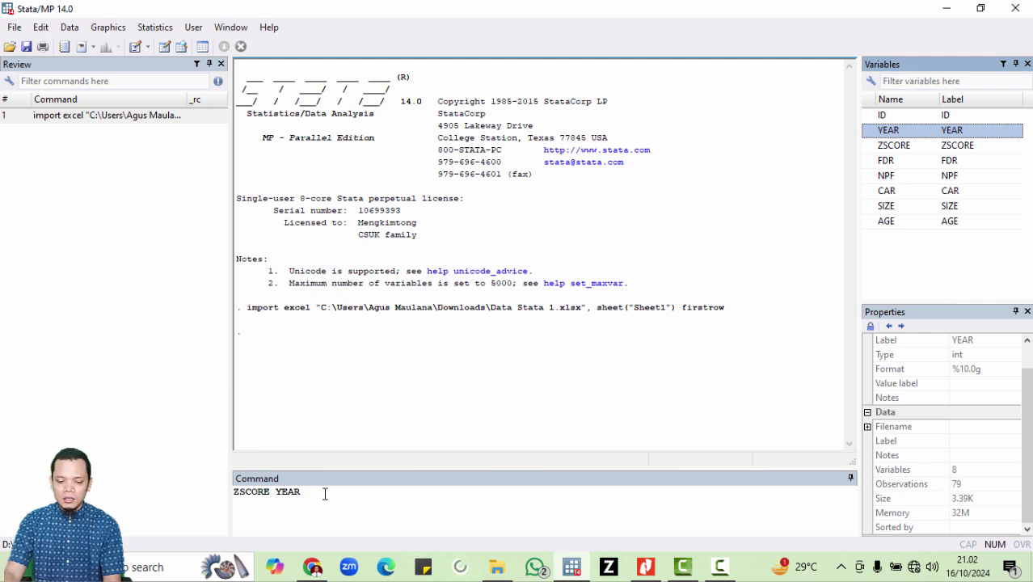
pyautogui.moveTo(314, 496); pyautogui.dragTo(238, 496)
pyautogui.press('BackSpace')
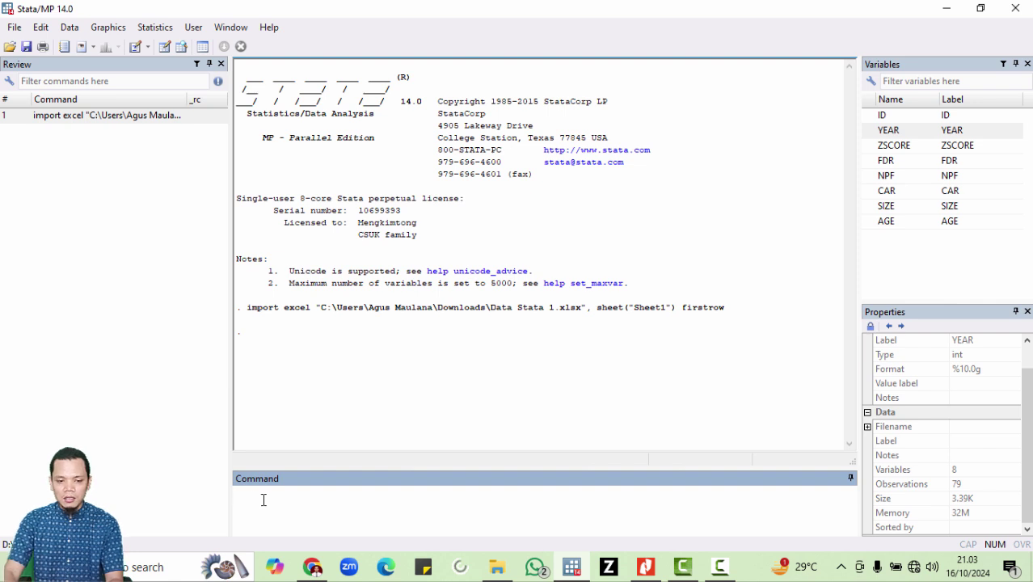
# Step: Generate standard-display summary statistics for the variables FDR, NPF, CAR, SIZE and AGE using the Summary statistics dialog
pyautogui.click(158, 31)
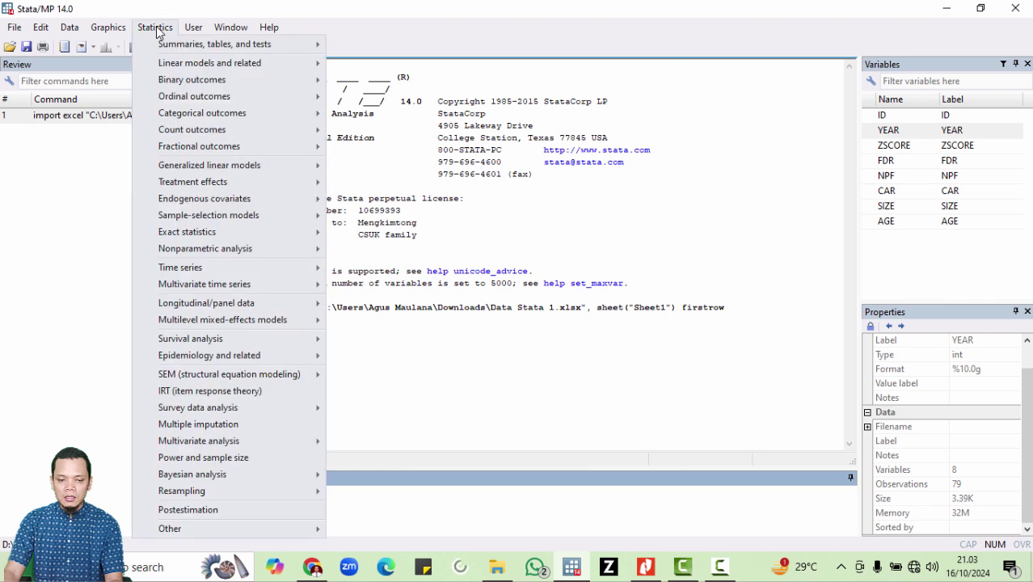
pyautogui.moveTo(195, 46)
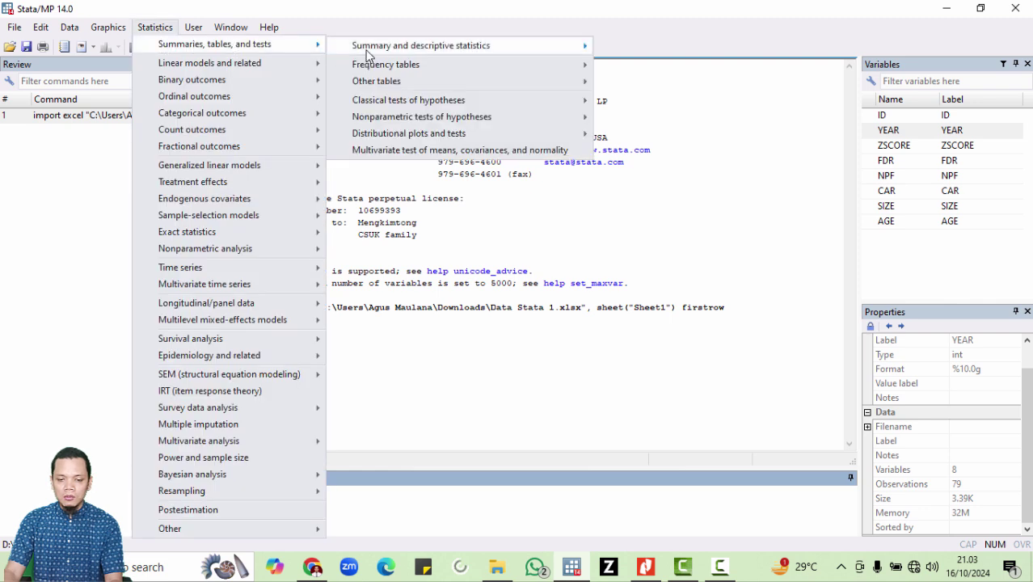
pyautogui.moveTo(386, 54)
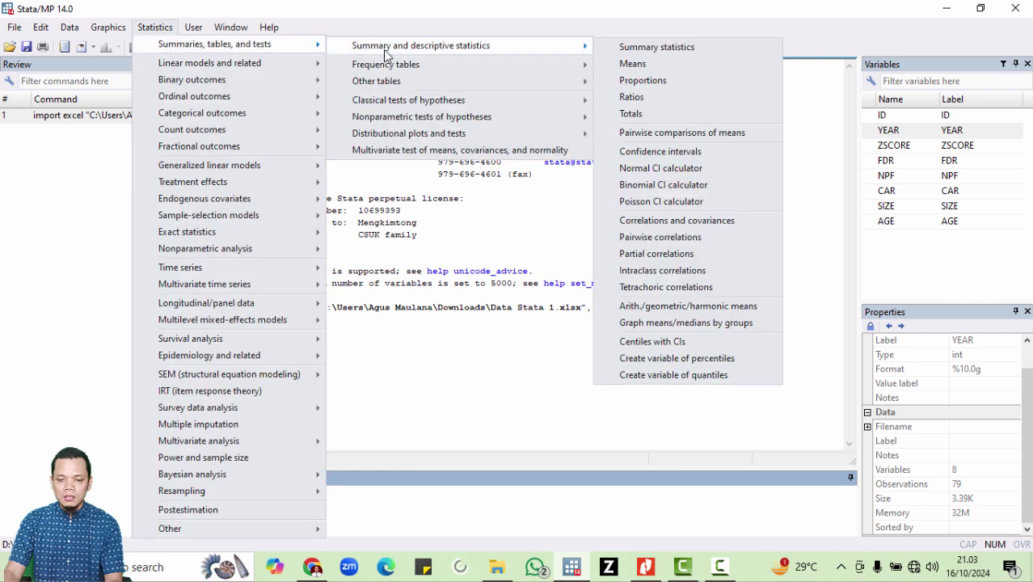
pyautogui.click(631, 52)
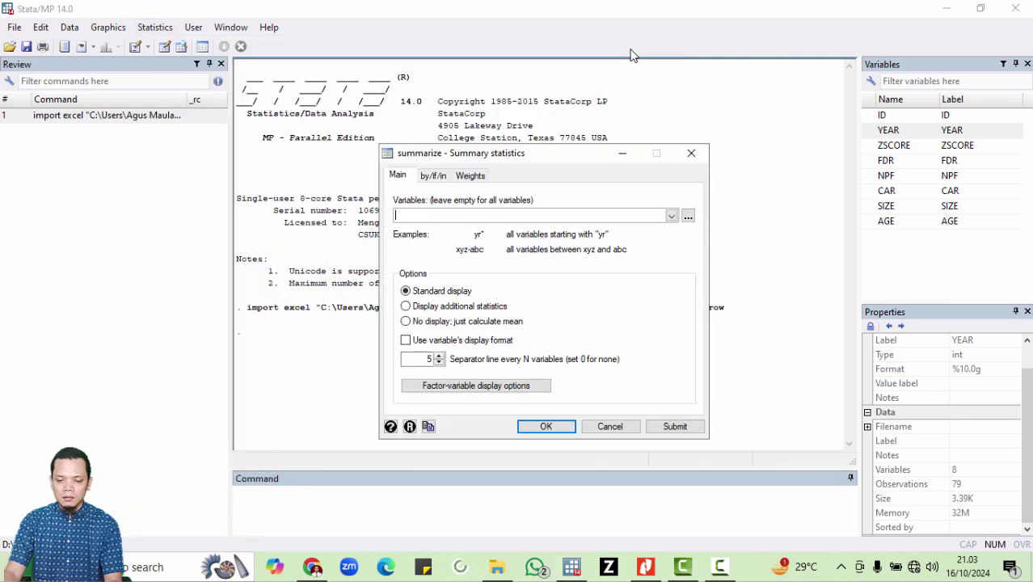
pyautogui.click(671, 218)
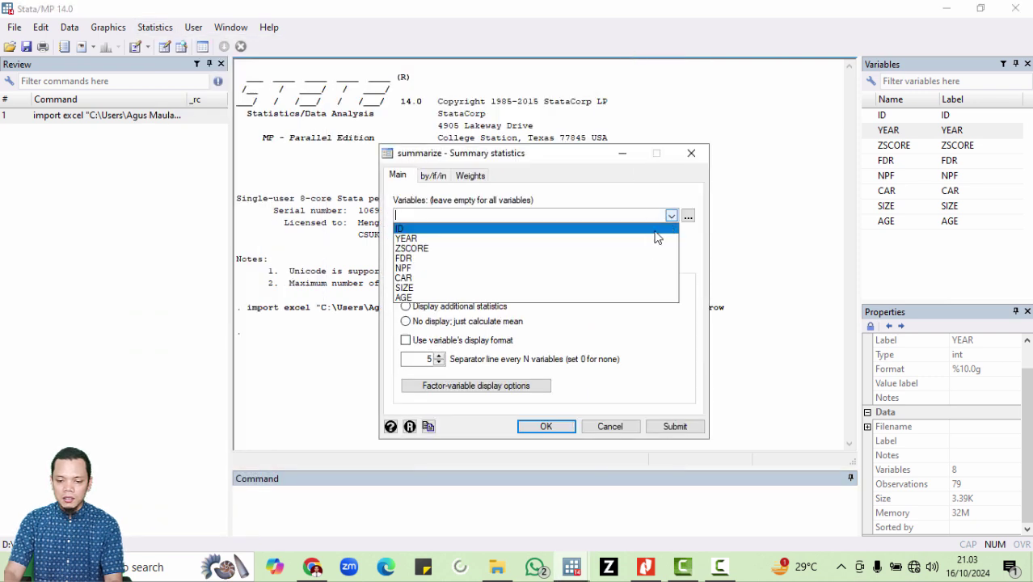
pyautogui.click(640, 258)
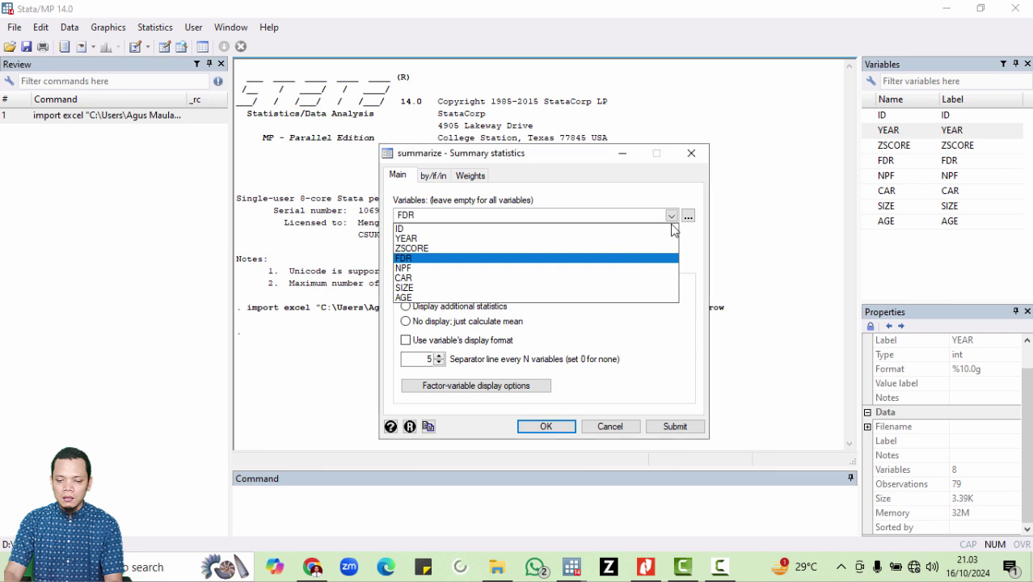
pyautogui.click(671, 216)
pyautogui.click(629, 268)
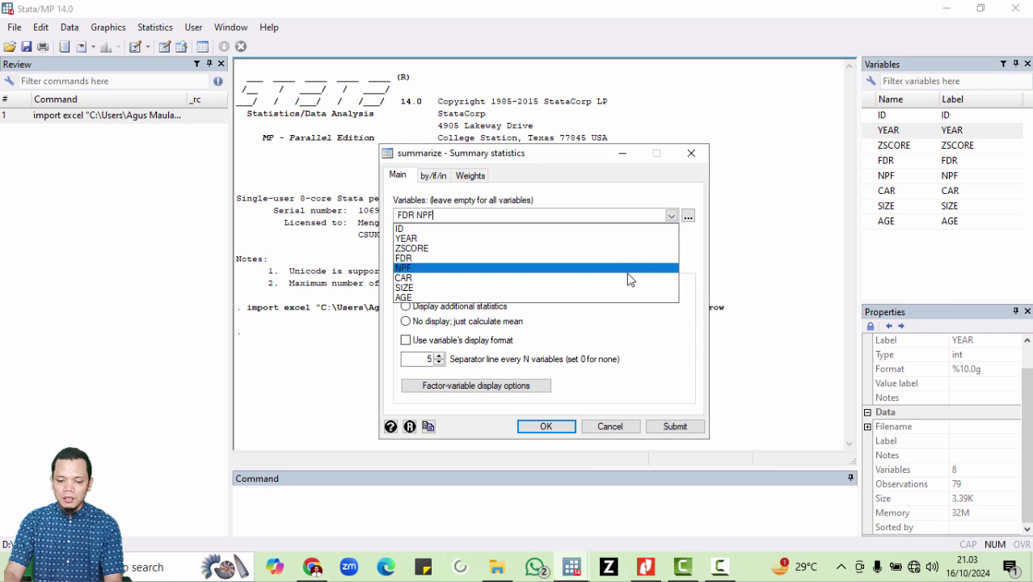
pyautogui.click(628, 277)
pyautogui.click(626, 287)
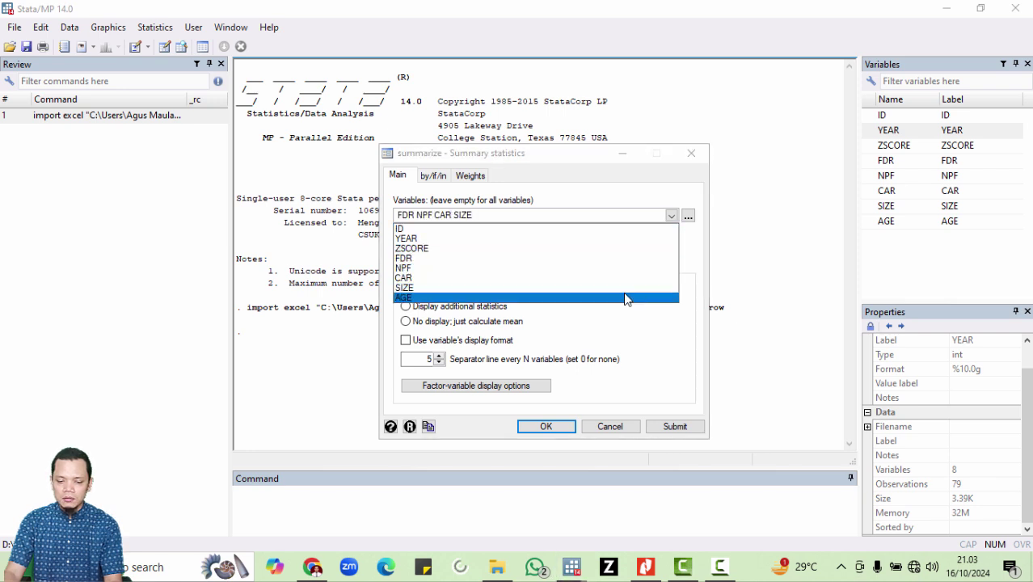
pyautogui.click(625, 297)
pyautogui.click(640, 397)
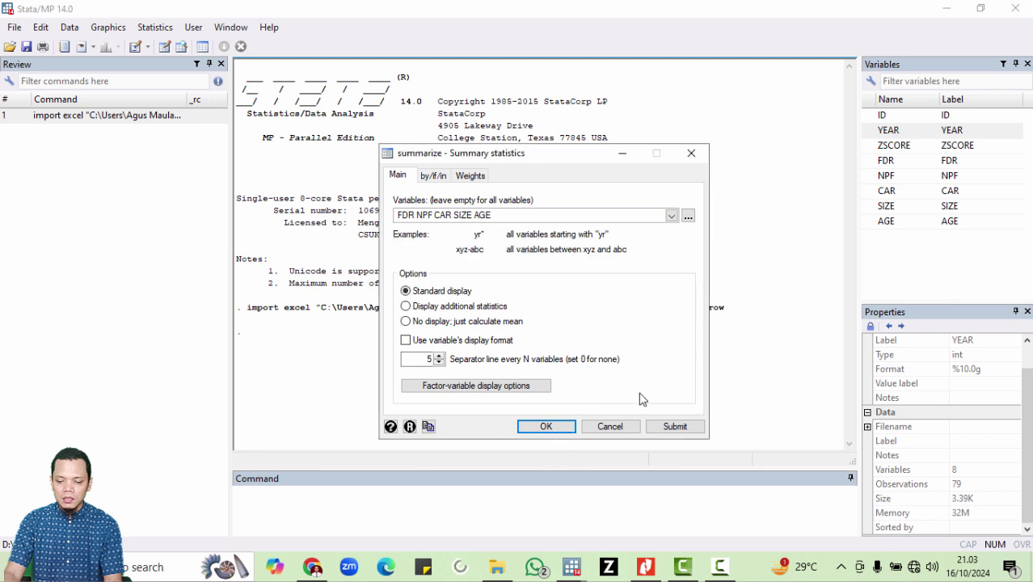
pyautogui.click(558, 428)
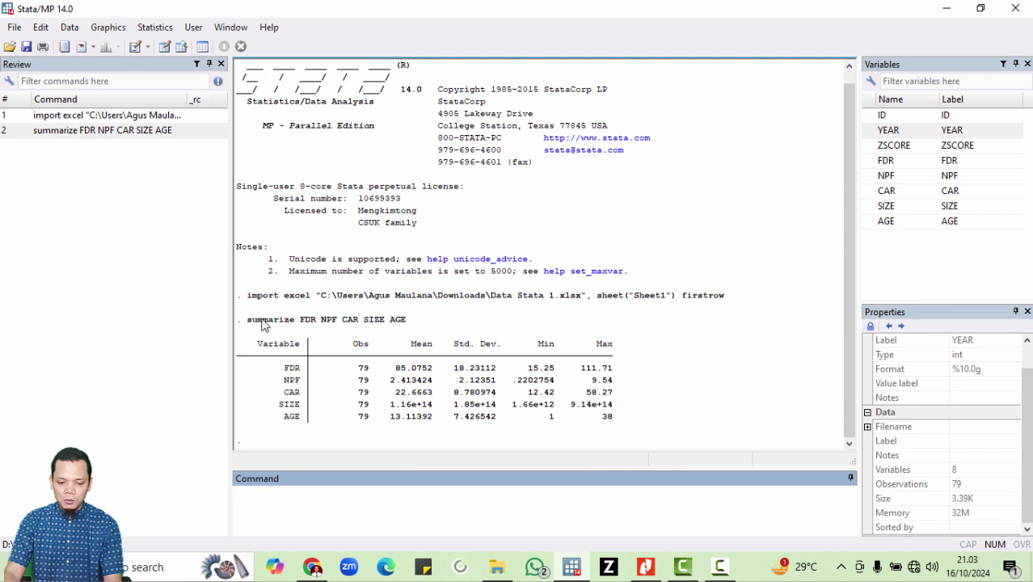
# Step: Highlight the summary statistics table in the output and examine its corresponding entry in the command history
pyautogui.moveTo(240, 321); pyautogui.dragTo(613, 427)
pyautogui.moveTo(427, 325); pyautogui.dragTo(632, 422)
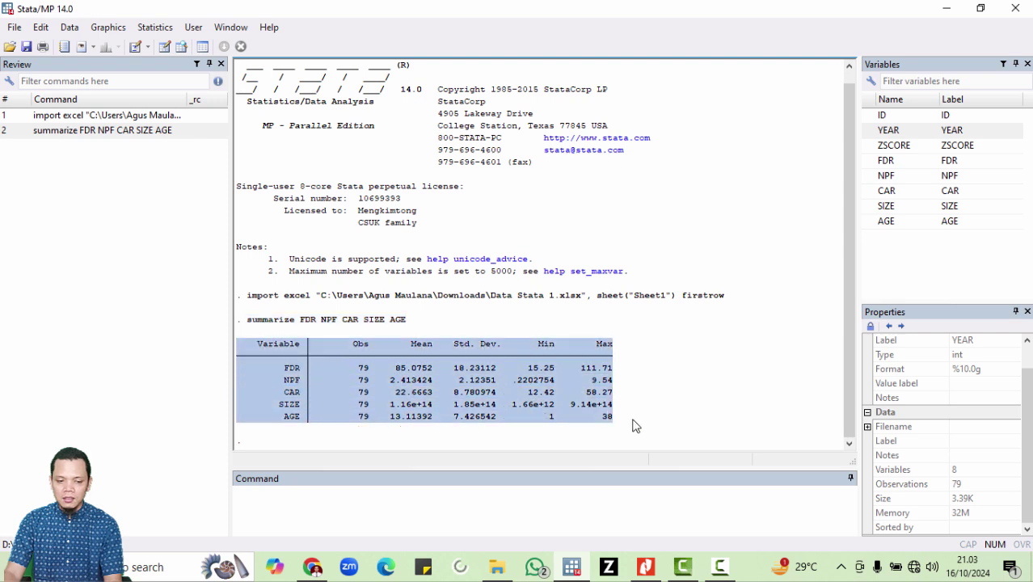
pyautogui.click(68, 175)
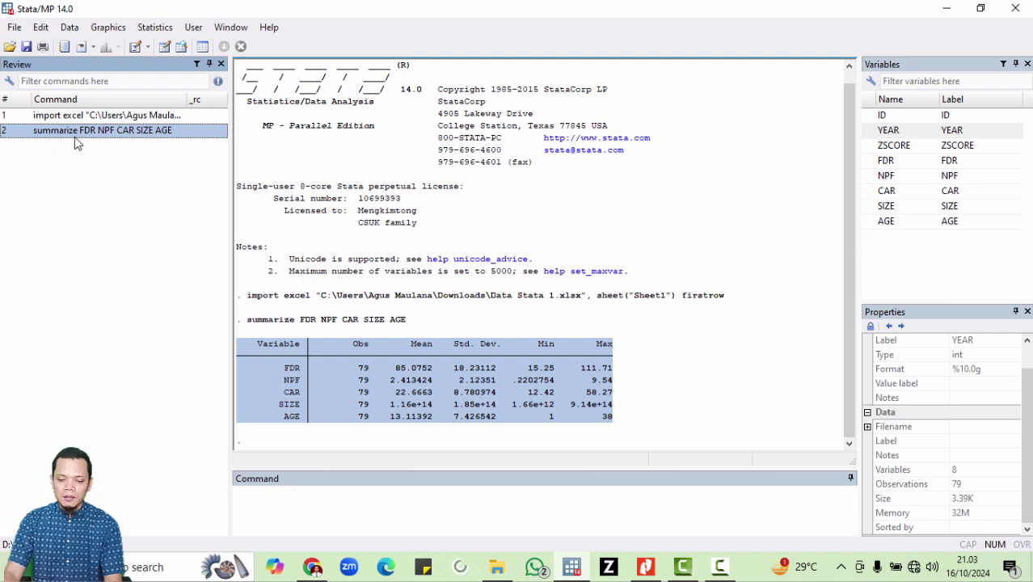
# Step: Run the command summarize ZSCORE FDR NPF CAR SIZE AGE, inserting the variable names from the variable list
pyautogui.click(317, 514)
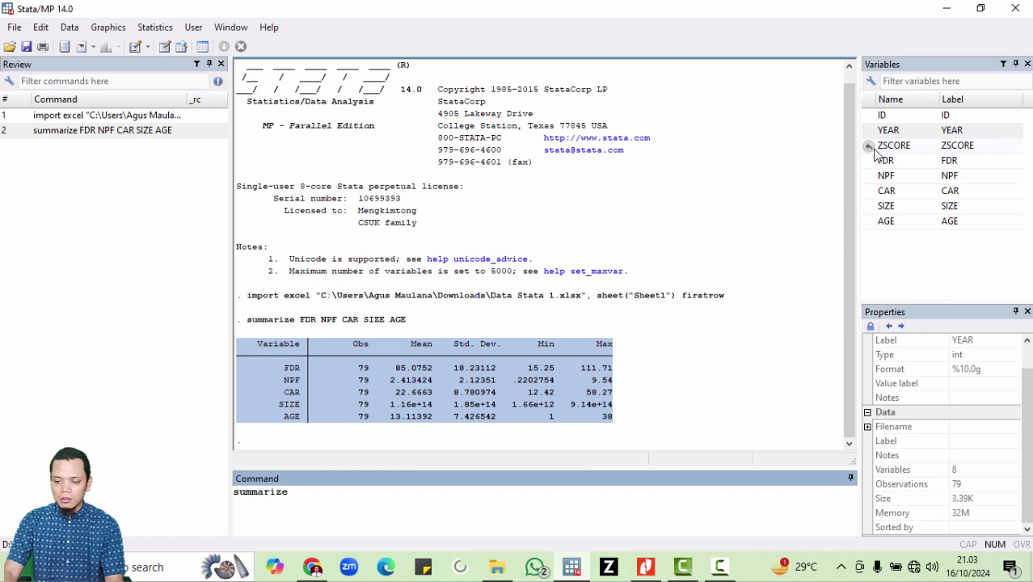
pyautogui.click(869, 147)
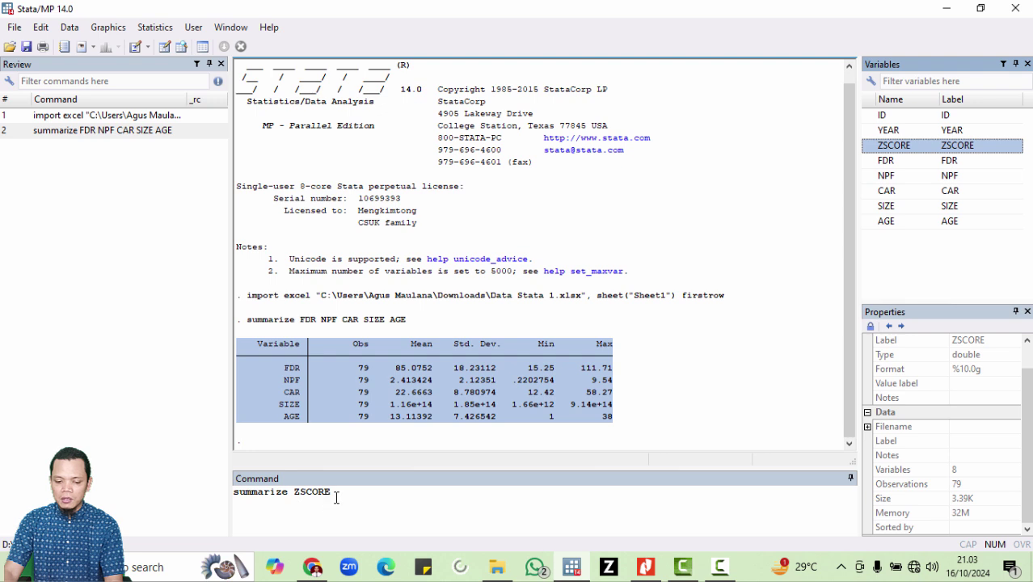
pyautogui.click(869, 161)
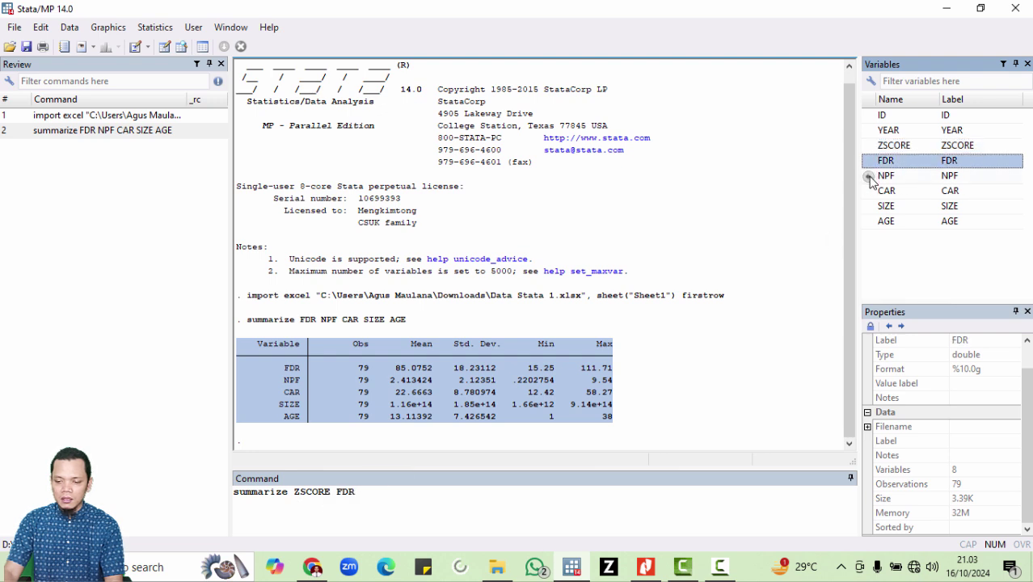
pyautogui.click(869, 177)
pyautogui.click(869, 191)
pyautogui.click(869, 207)
pyautogui.click(868, 221)
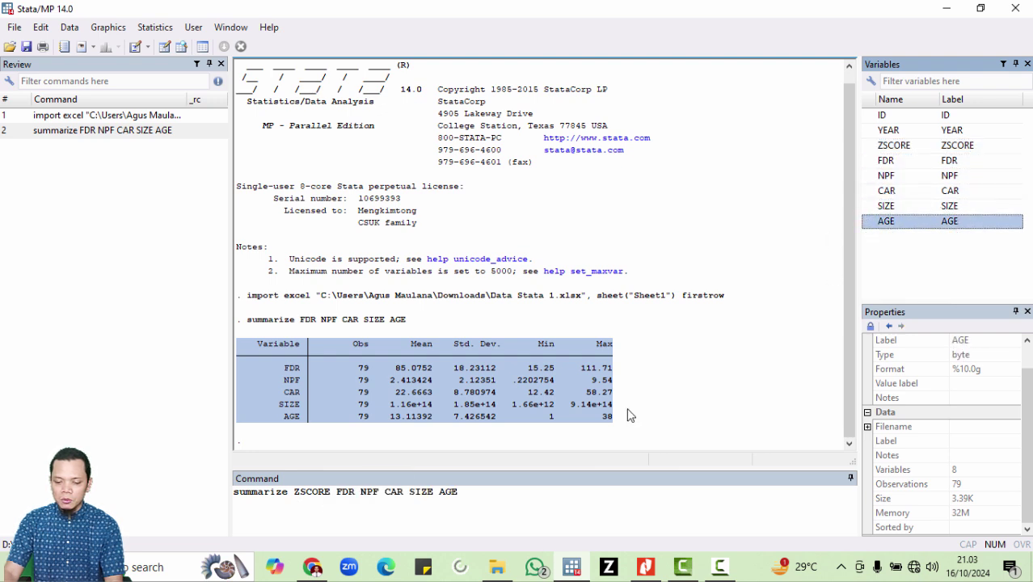
pyautogui.click(476, 500)
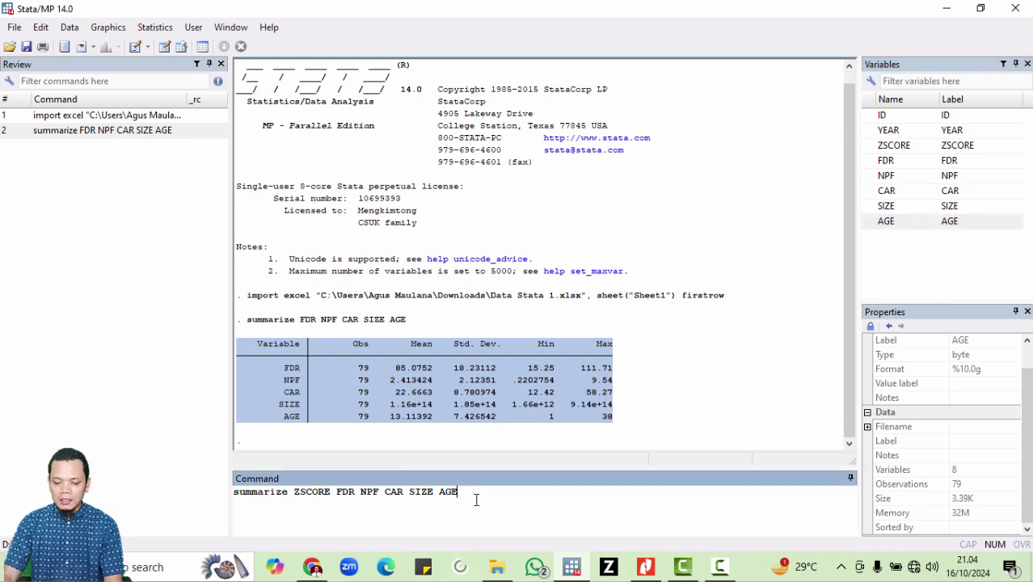
pyautogui.press('Return')
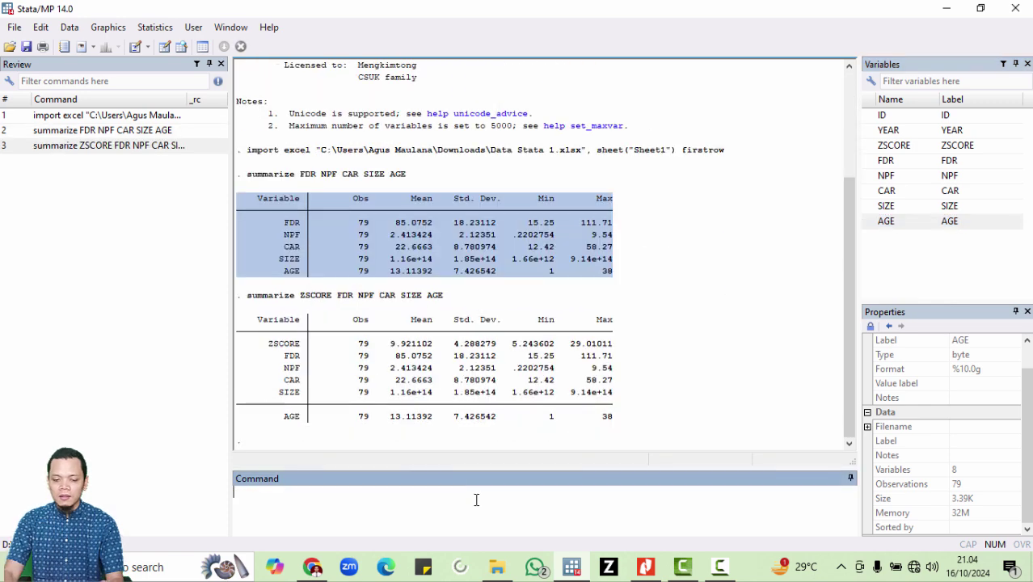